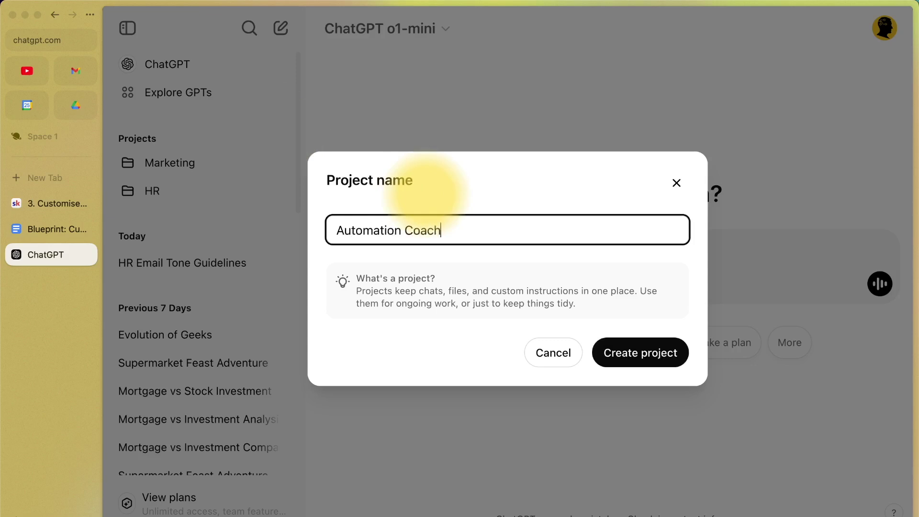
Create the project named Automation Coach and set its model to GPT-4o.
{"action": "left_click", "coordinate": [653, 354]}
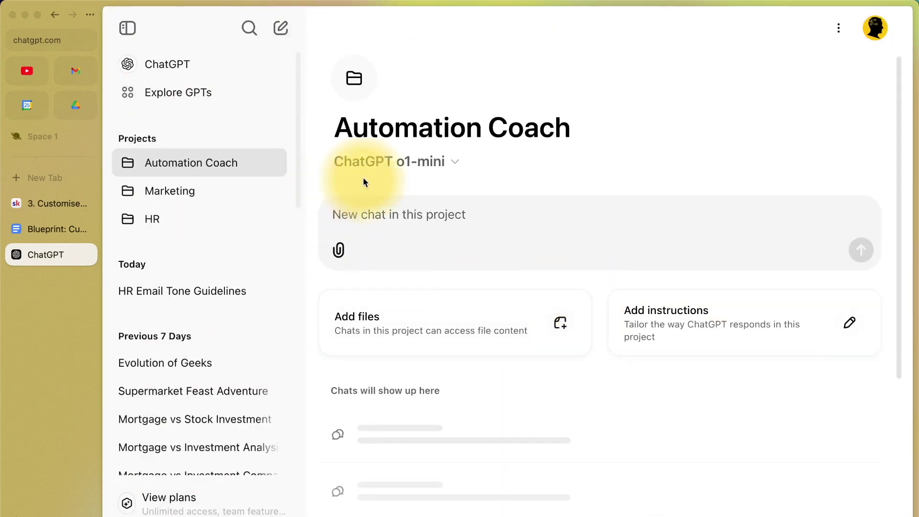
{"action": "left_click", "coordinate": [452, 168]}
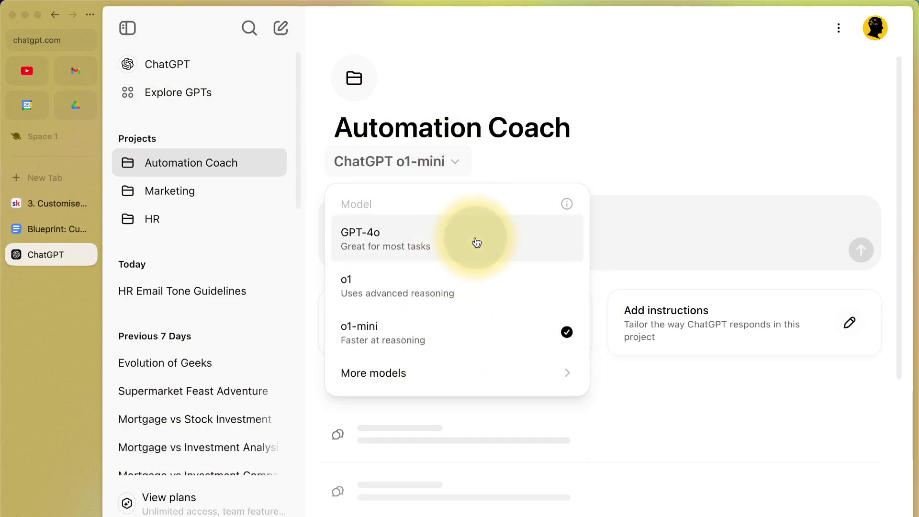
{"action": "left_click", "coordinate": [386, 243]}
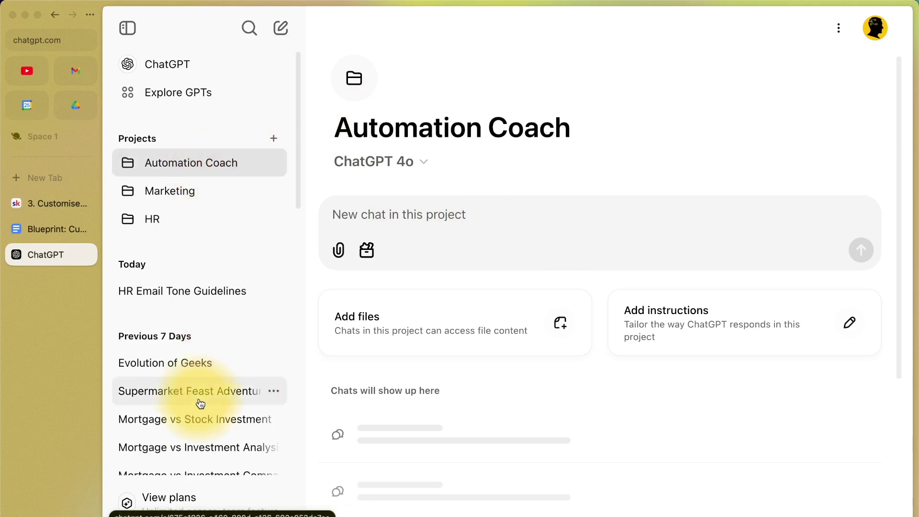
{"action": "scroll", "coordinate": [199, 399], "scroll_direction": "down", "scroll_amount": 5}
{"action": "scroll", "coordinate": [200, 404], "scroll_direction": "up", "scroll_amount": 5}
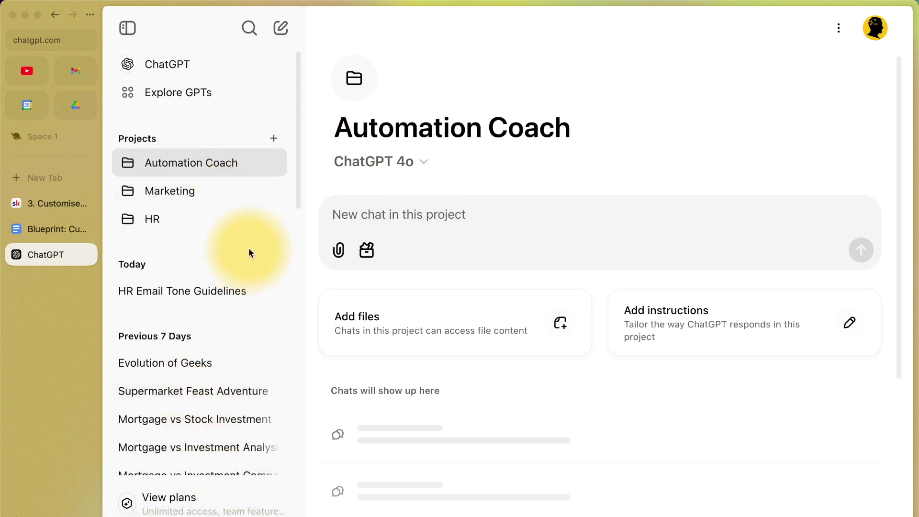
Open the Marketing project, switch to the HR project and view the files attached to HR.
{"action": "left_click", "coordinate": [184, 196]}
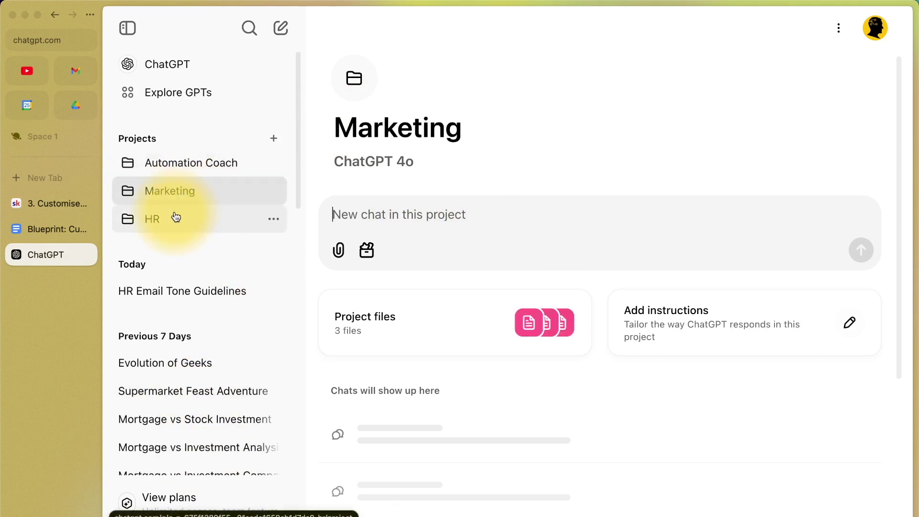
{"action": "left_click", "coordinate": [174, 222]}
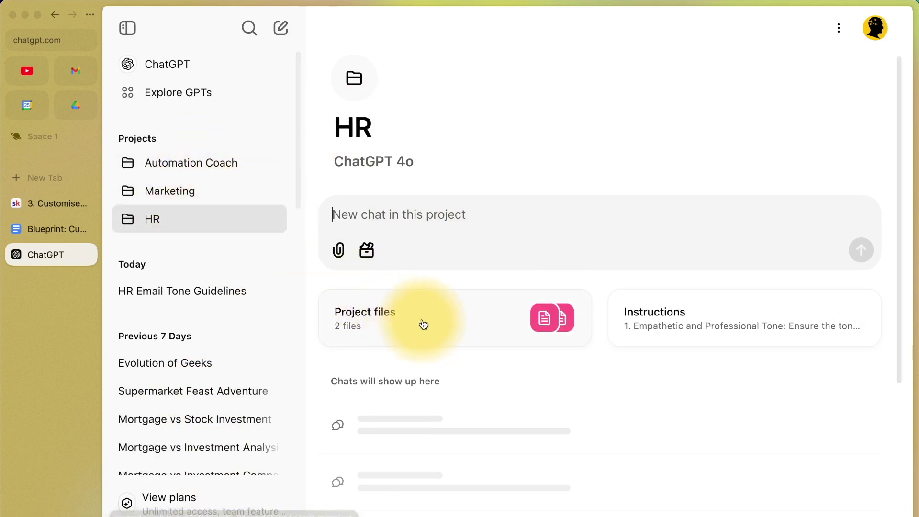
{"action": "left_click", "coordinate": [443, 324]}
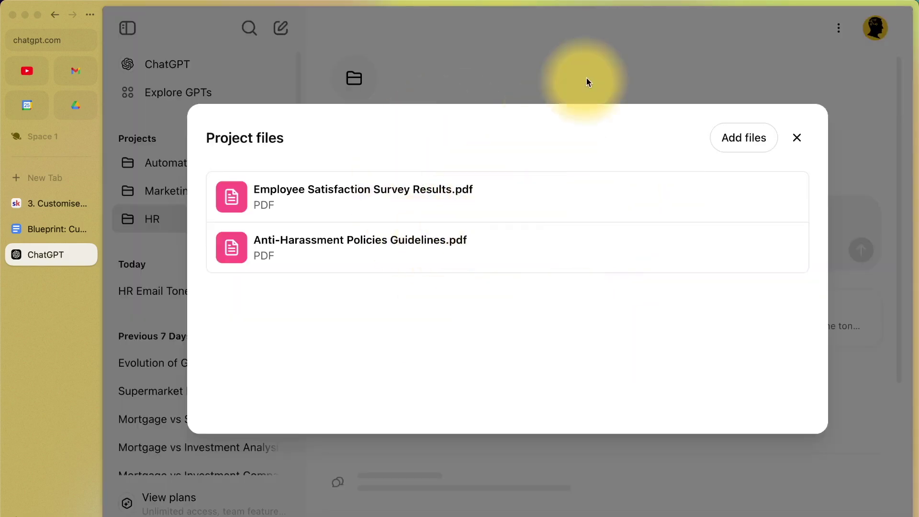
{"action": "left_click", "coordinate": [598, 66]}
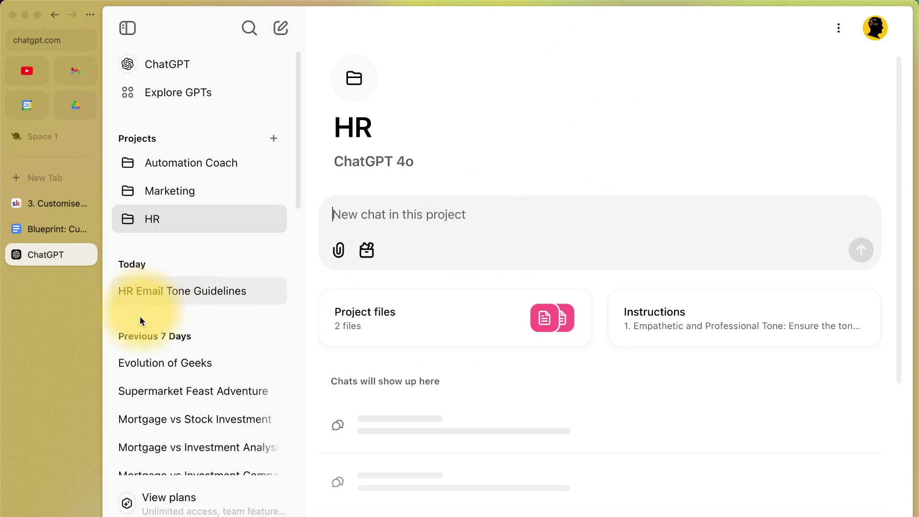
View the list of files attached to the Marketing project.
{"action": "left_click", "coordinate": [184, 197]}
{"action": "left_click", "coordinate": [447, 313]}
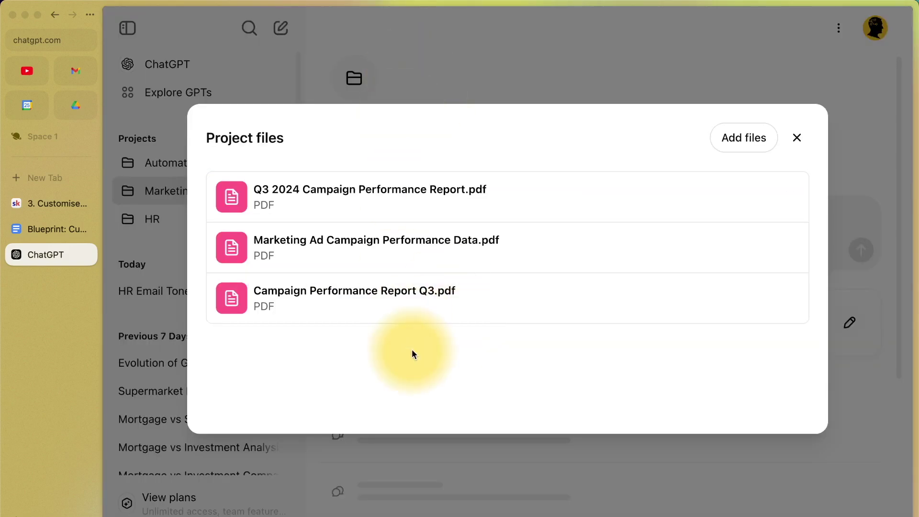
{"action": "left_click", "coordinate": [488, 484]}
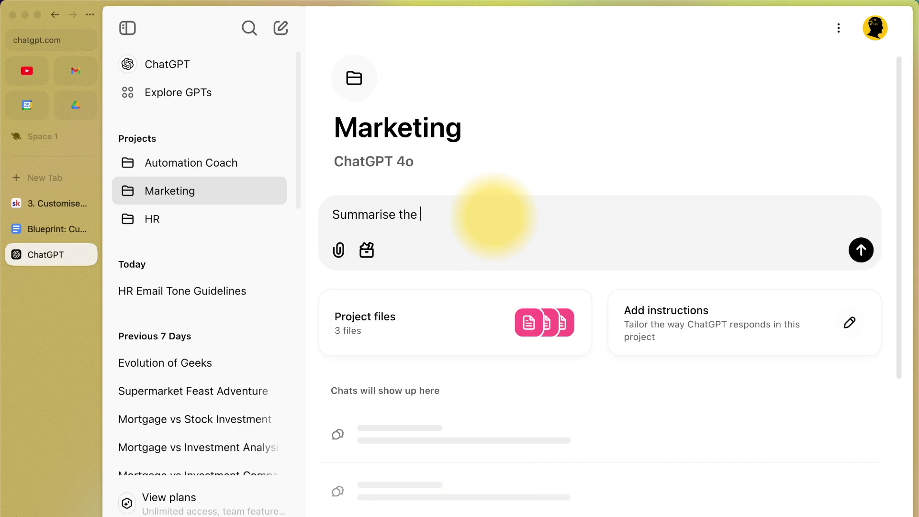
Send the prompt "Summarise the Q3 report" in the Marketing project and stop the response during generation.
{"action": "type", "text": "t"}
{"action": "key", "text": "Return"}
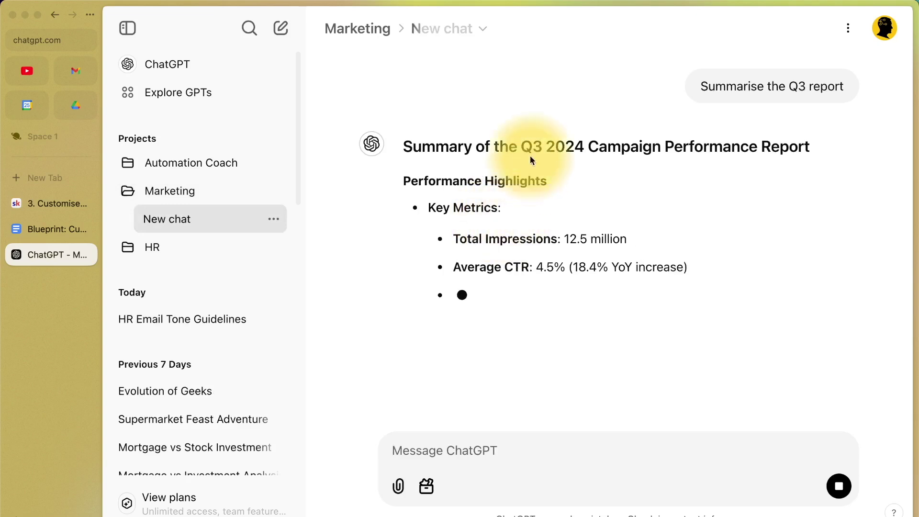
{"action": "left_click", "coordinate": [838, 486]}
Return to the HR project and check its project files once more.
{"action": "left_click", "coordinate": [166, 248]}
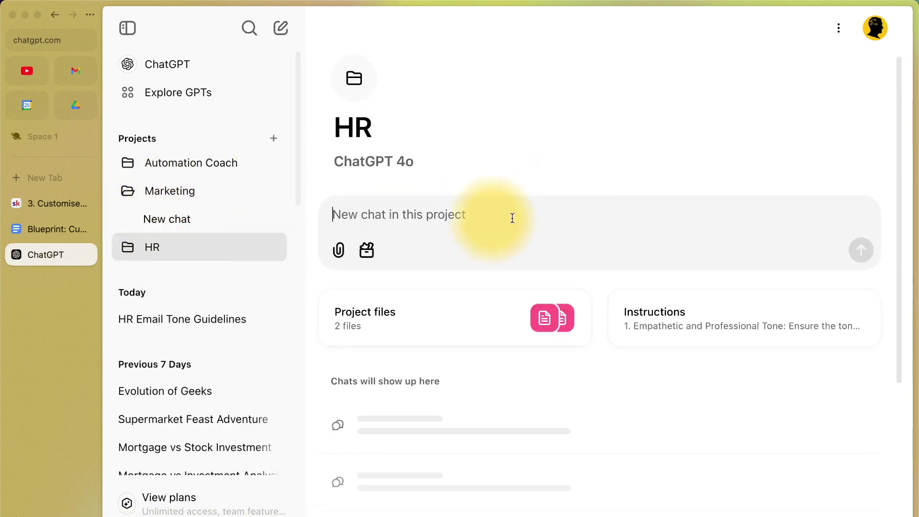
{"action": "left_click", "coordinate": [462, 321]}
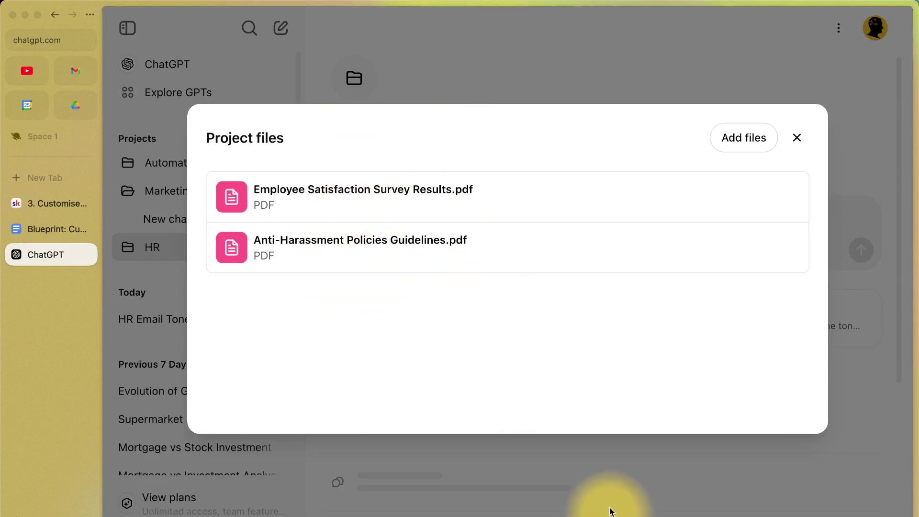
{"action": "left_click", "coordinate": [619, 484]}
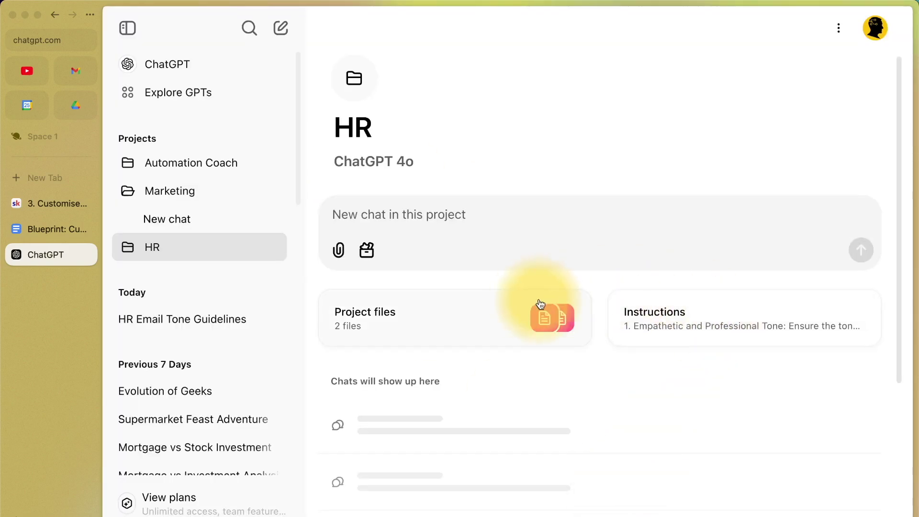
Read through the HR project's custom instructions and close them without editing.
{"action": "left_click", "coordinate": [707, 320]}
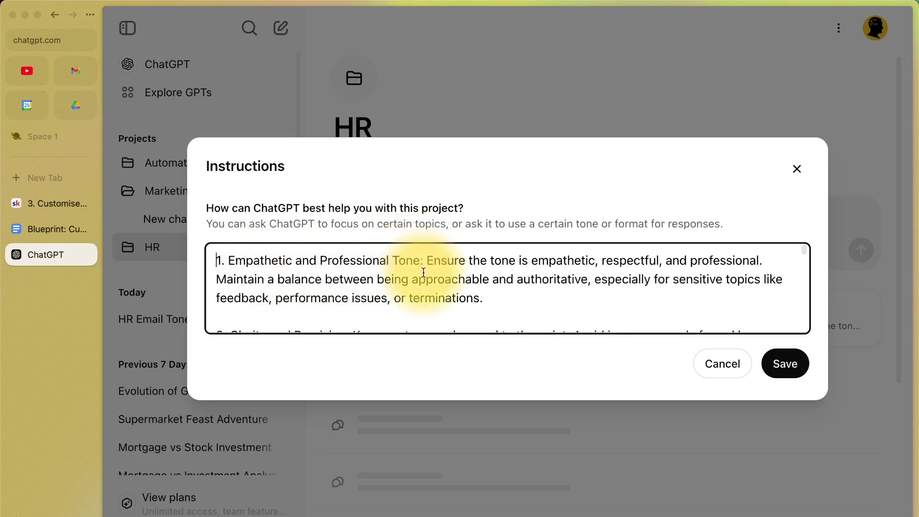
{"action": "left_click", "coordinate": [596, 99]}
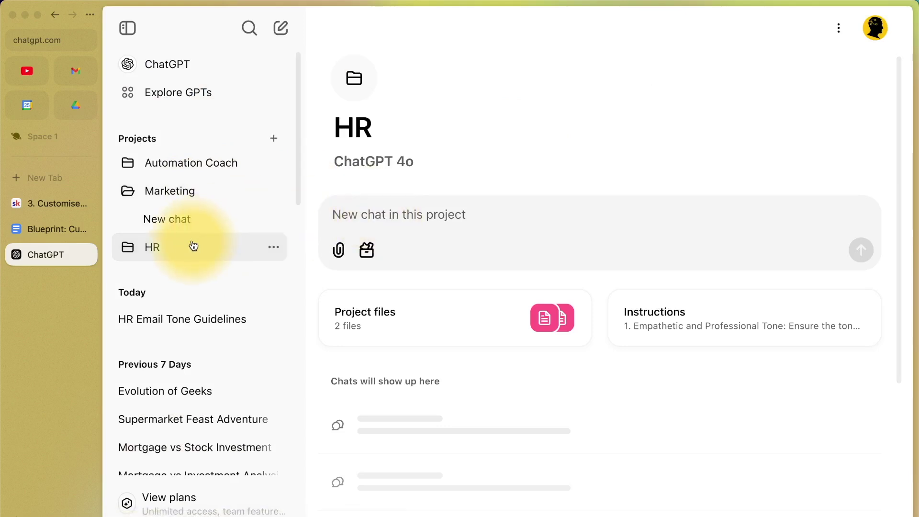
{"action": "left_click", "coordinate": [742, 317]}
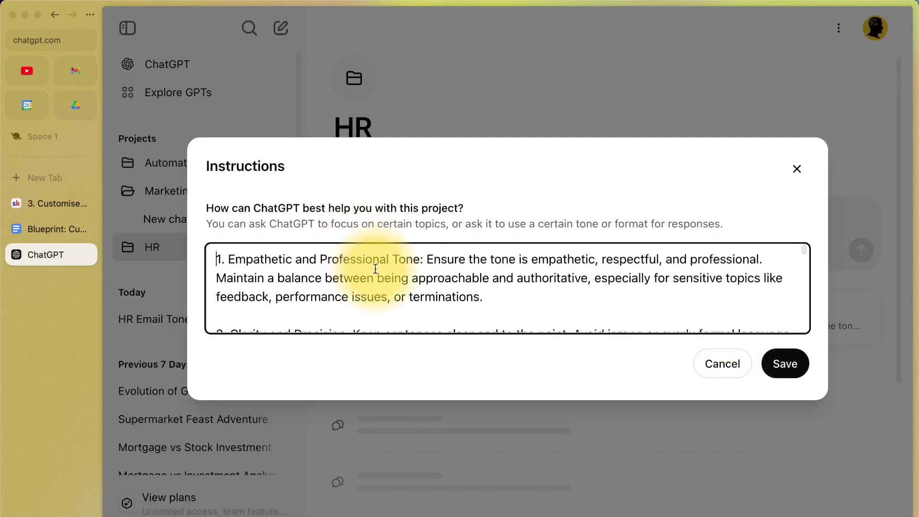
{"action": "scroll", "coordinate": [375, 269], "scroll_direction": "down", "scroll_amount": 15}
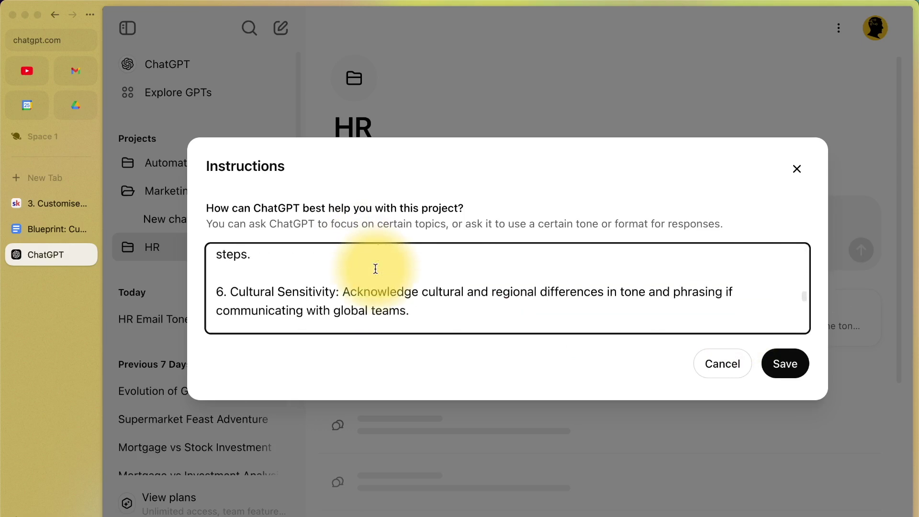
{"action": "scroll", "coordinate": [375, 268], "scroll_direction": "down", "scroll_amount": 10}
{"action": "left_click", "coordinate": [798, 169]}
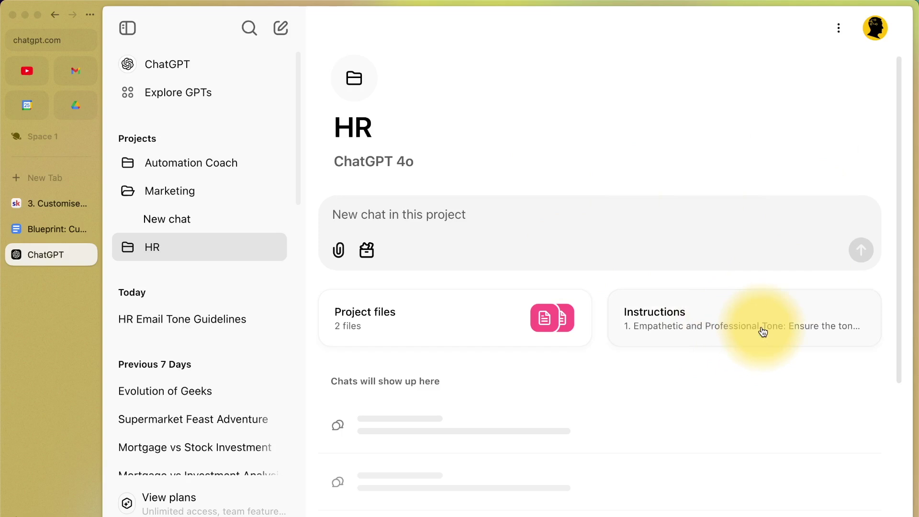
View the account-wide custom instructions in Customize ChatGPT and cancel without making changes.
{"action": "left_click", "coordinate": [875, 28]}
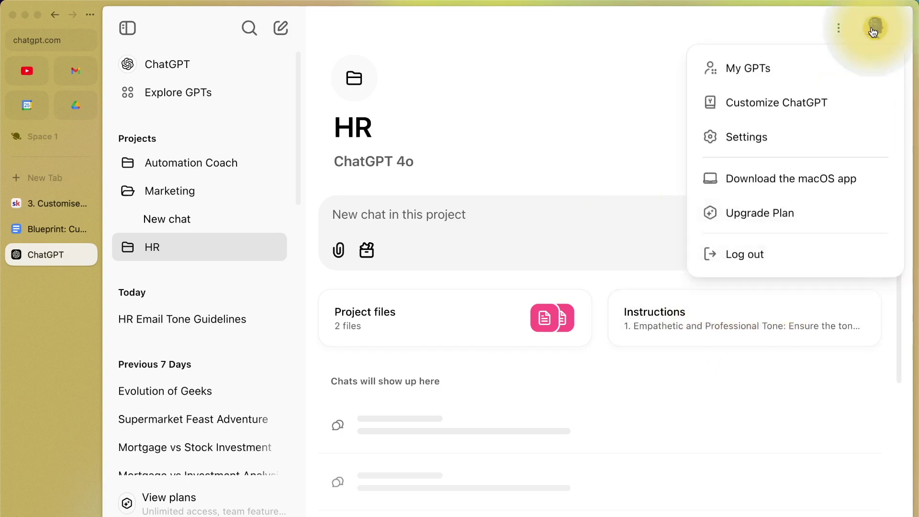
{"action": "left_click", "coordinate": [819, 98]}
{"action": "left_click", "coordinate": [481, 239]}
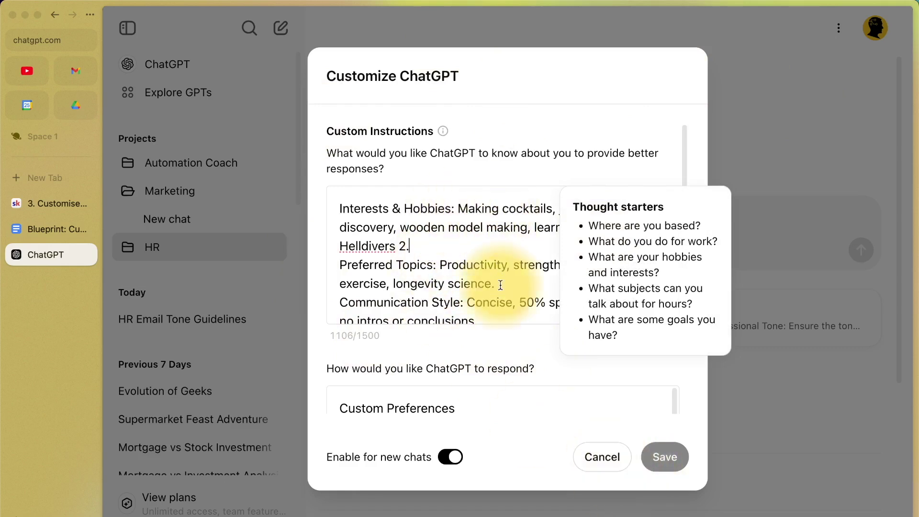
{"action": "left_click", "coordinate": [613, 455]}
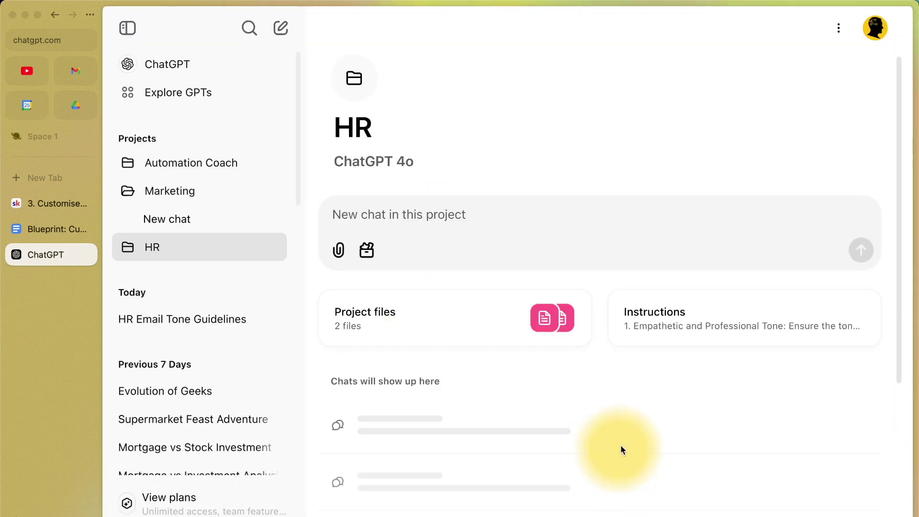
Send the prompt "Write an onboarding email welcoming a new member to the team" in the HR project and read the reply.
{"action": "left_click", "coordinate": [599, 211]}
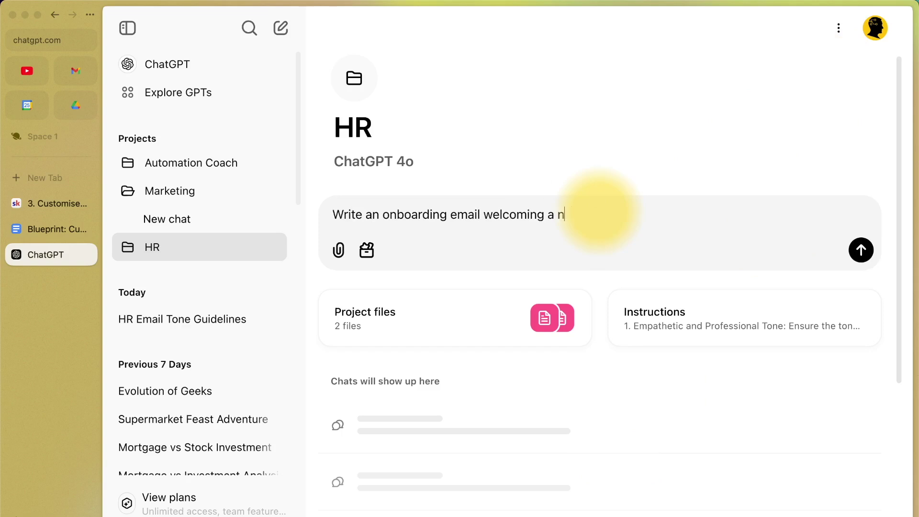
{"action": "type", "text": "Write an onboarding email welcoming a new member to the team"}
{"action": "key", "text": "Return"}
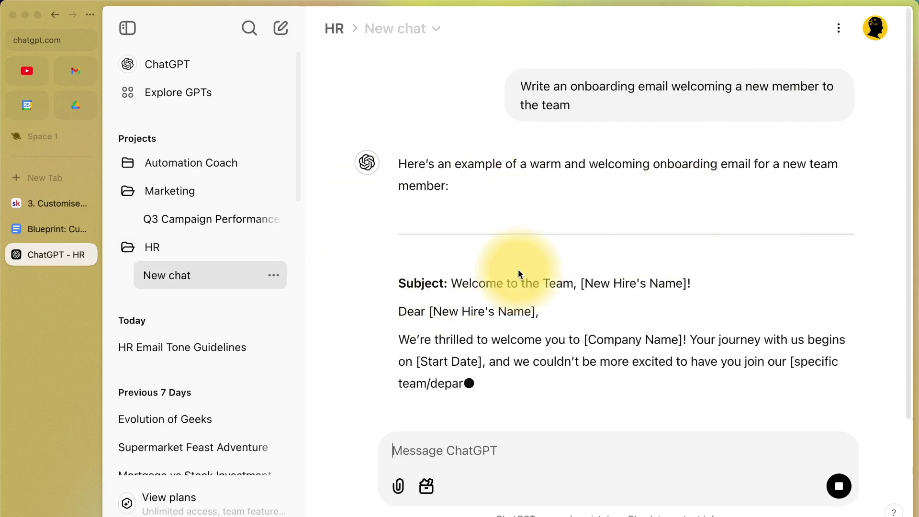
{"action": "scroll", "coordinate": [518, 269], "scroll_direction": "down", "scroll_amount": 2}
{"action": "scroll", "coordinate": [455, 205], "scroll_direction": "down", "scroll_amount": 2}
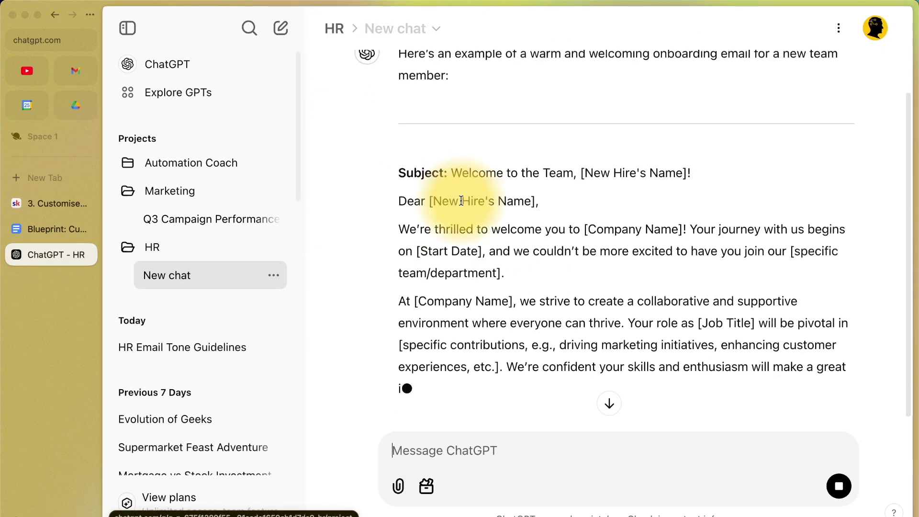
{"action": "scroll", "coordinate": [501, 182], "scroll_direction": "up", "scroll_amount": 3}
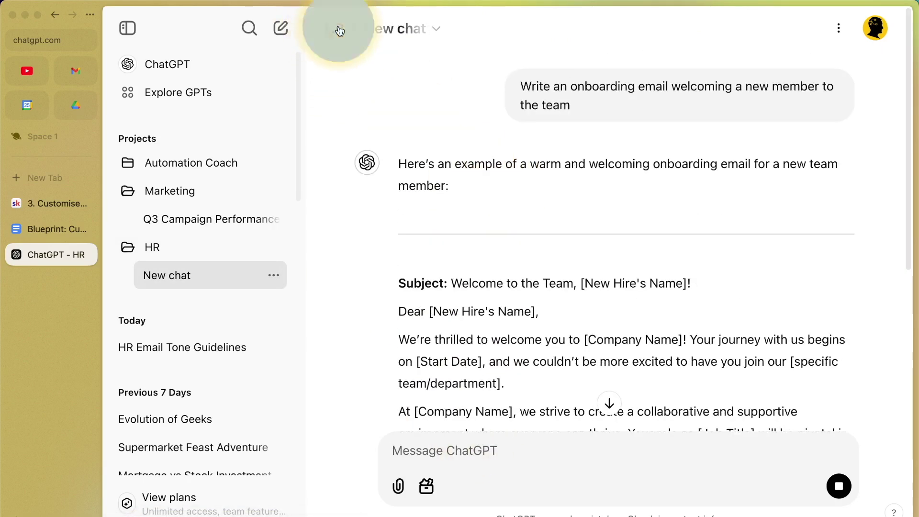
Open the Automation Coach project and inspect the options for moving the Q3 Campaign Performance Summary chat to another project.
{"action": "left_click", "coordinate": [267, 158]}
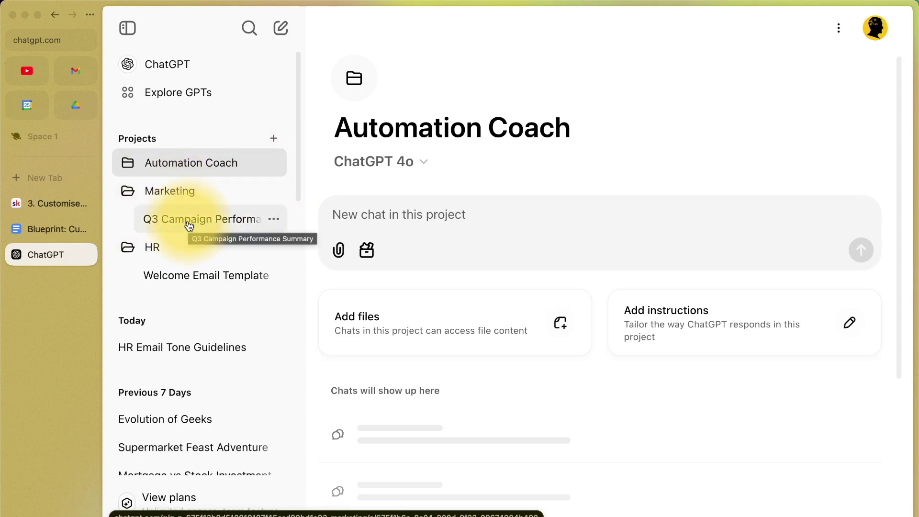
{"action": "left_click", "coordinate": [273, 220]}
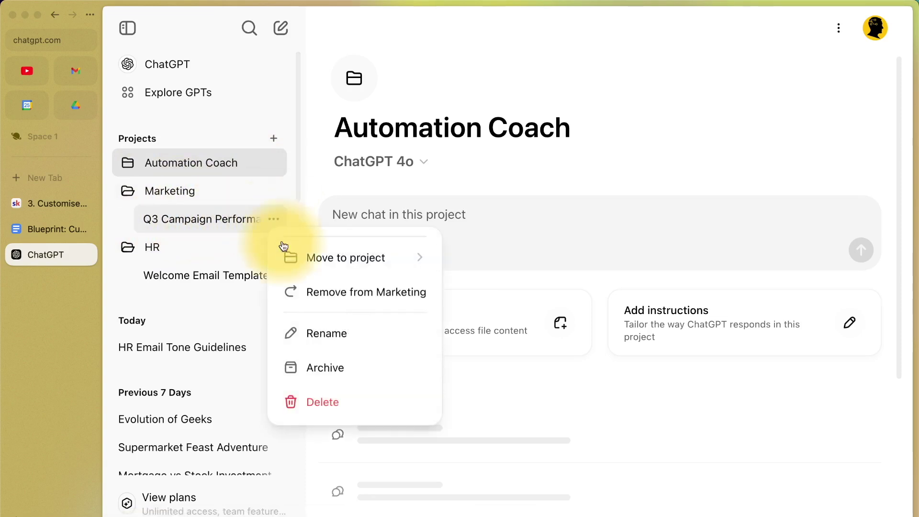
{"action": "mouse_move", "coordinate": [345, 258]}
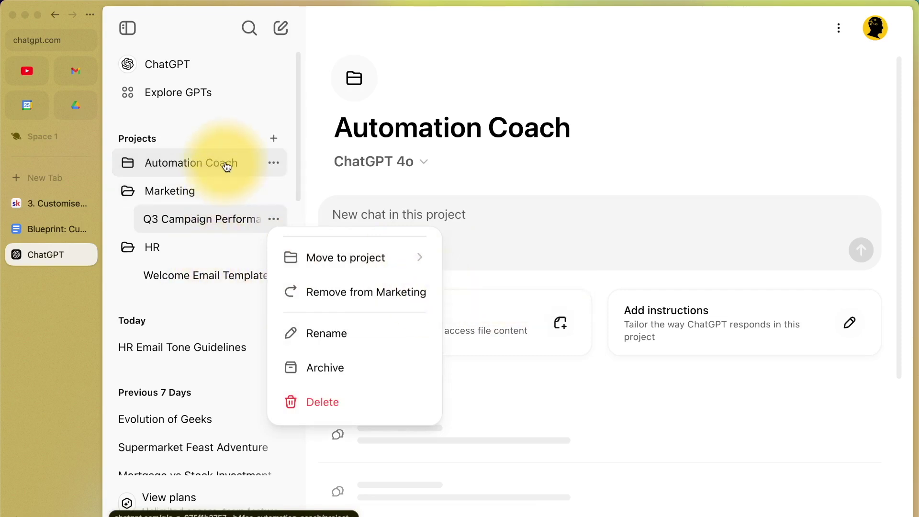
{"action": "left_click", "coordinate": [174, 303]}
Move the HR Email Tone Guidelines chat into the HR project.
{"action": "scroll", "coordinate": [174, 303], "scroll_direction": "down", "scroll_amount": 2}
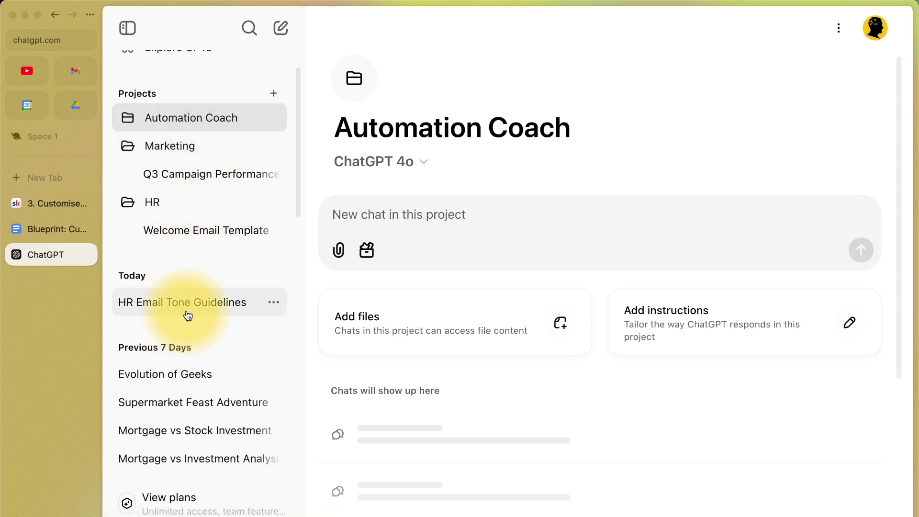
{"action": "left_click_drag", "start_coordinate": [189, 312], "coordinate": [168, 218]}
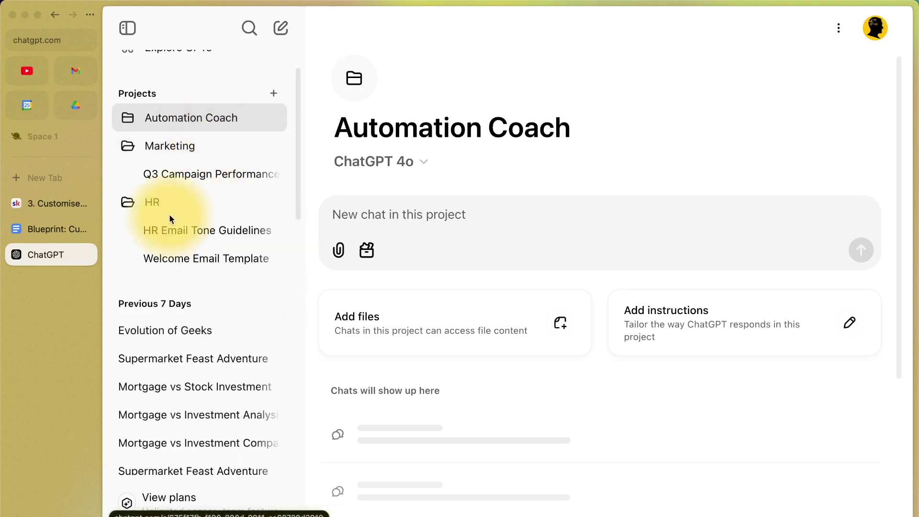
{"action": "scroll", "coordinate": [170, 217], "scroll_direction": "up", "scroll_amount": 2}
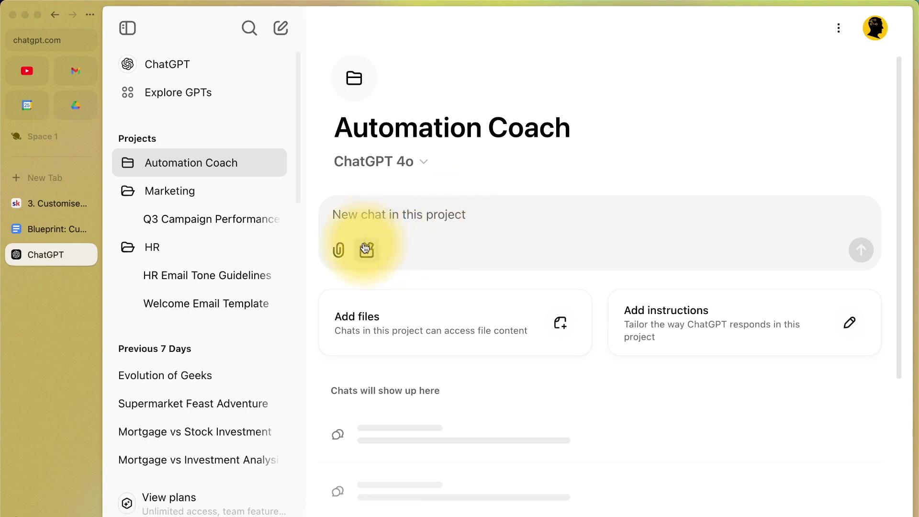
View the Explore GPTs page, and reopen the Q3 Campaign Performance Summary chat in the Marketing project.
{"action": "left_click", "coordinate": [203, 96]}
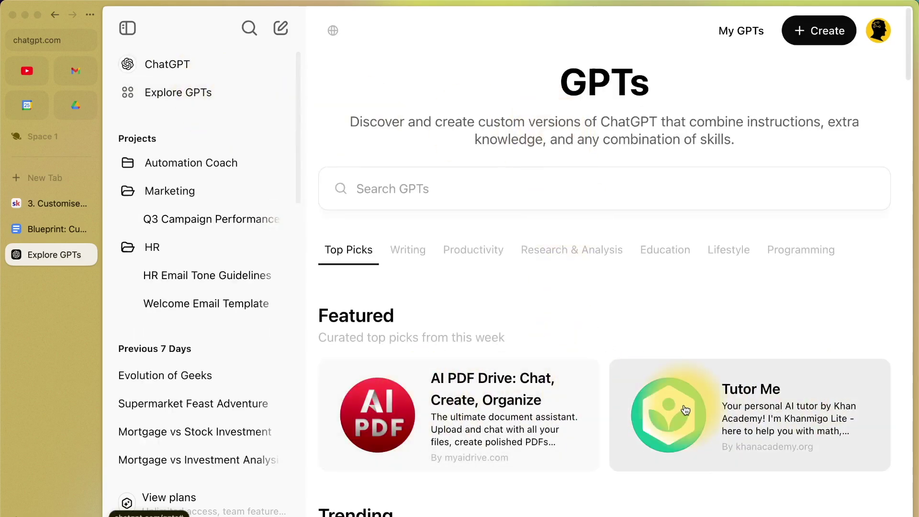
{"action": "left_click", "coordinate": [206, 219]}
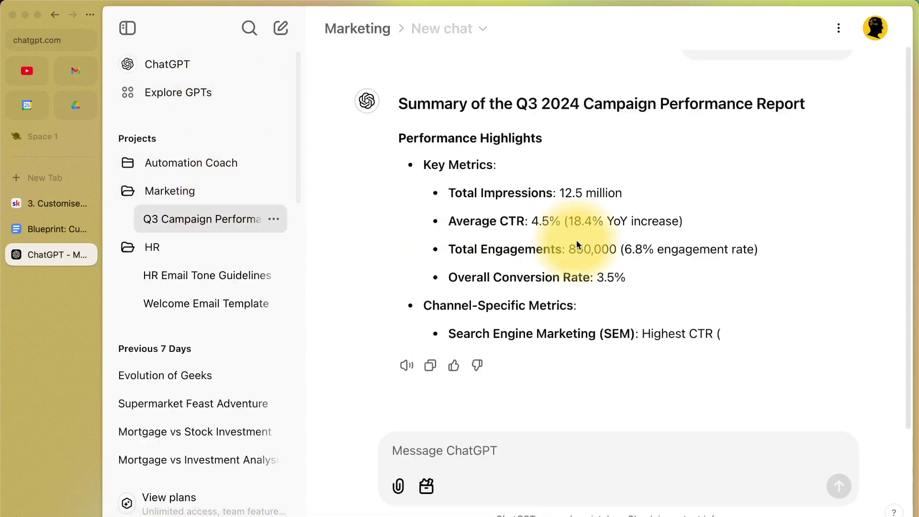
Switch to the Skool page and browse the ChatGPT: Beginner to Pro course in the Automation Coach classroom.
{"action": "left_click", "coordinate": [53, 205]}
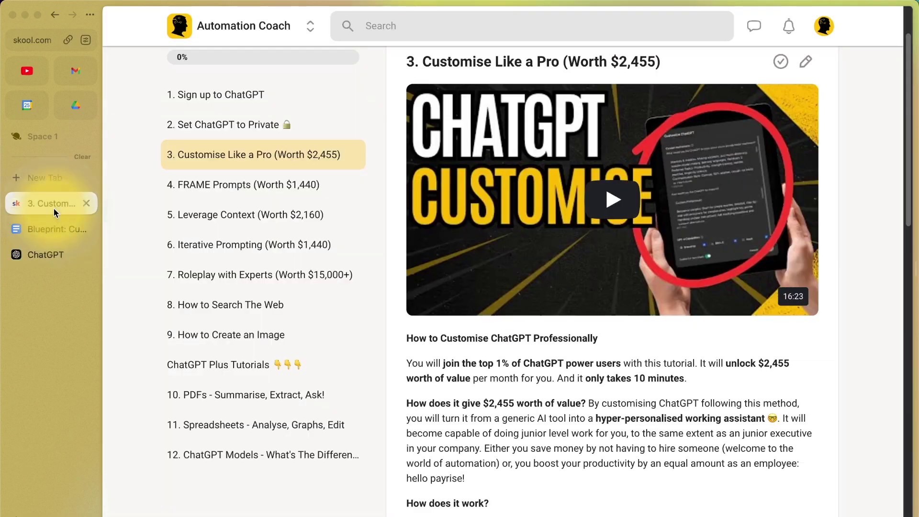
{"action": "scroll", "coordinate": [253, 154], "scroll_direction": "down", "scroll_amount": 2}
{"action": "scroll", "coordinate": [254, 153], "scroll_direction": "up", "scroll_amount": 1}
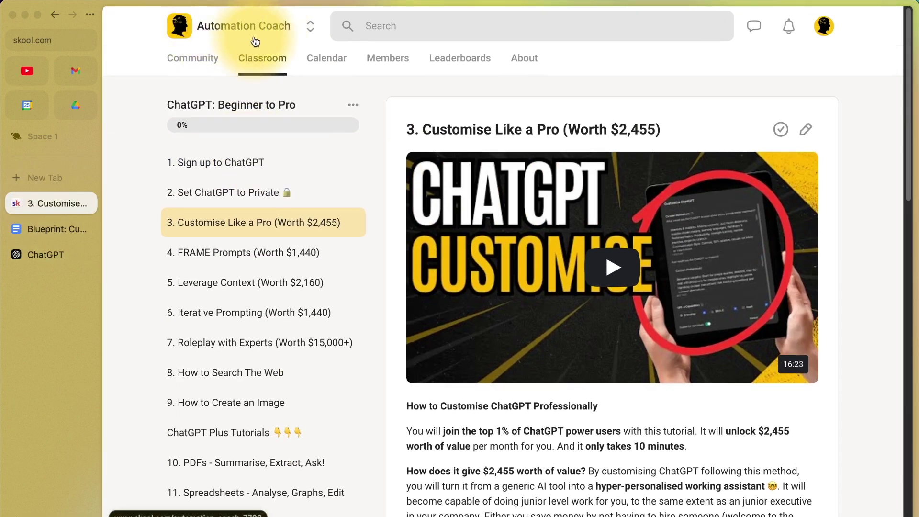
{"action": "left_click", "coordinate": [267, 57]}
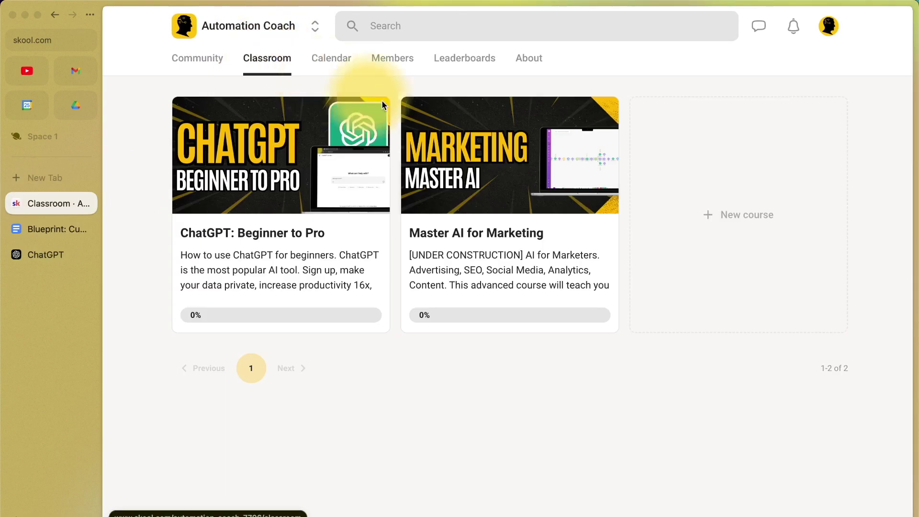
{"action": "left_click", "coordinate": [211, 177]}
{"action": "scroll", "coordinate": [236, 240], "scroll_direction": "down", "scroll_amount": 3}
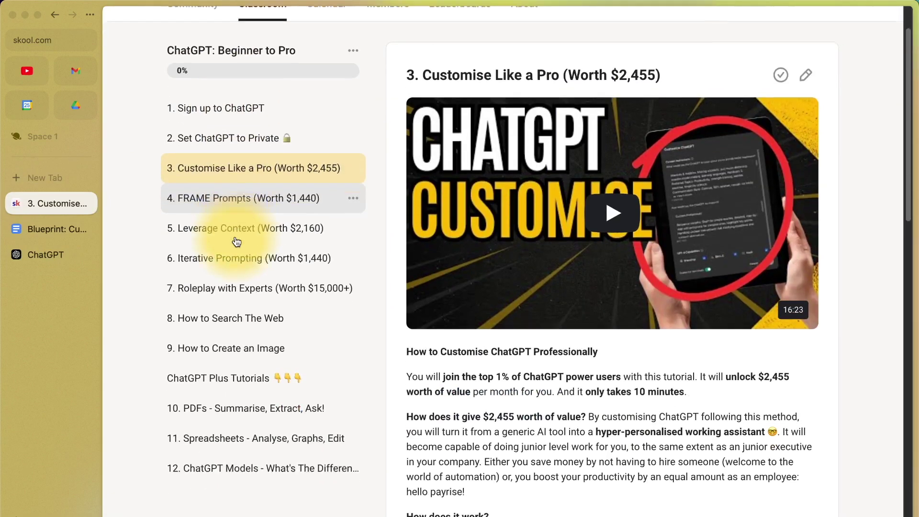